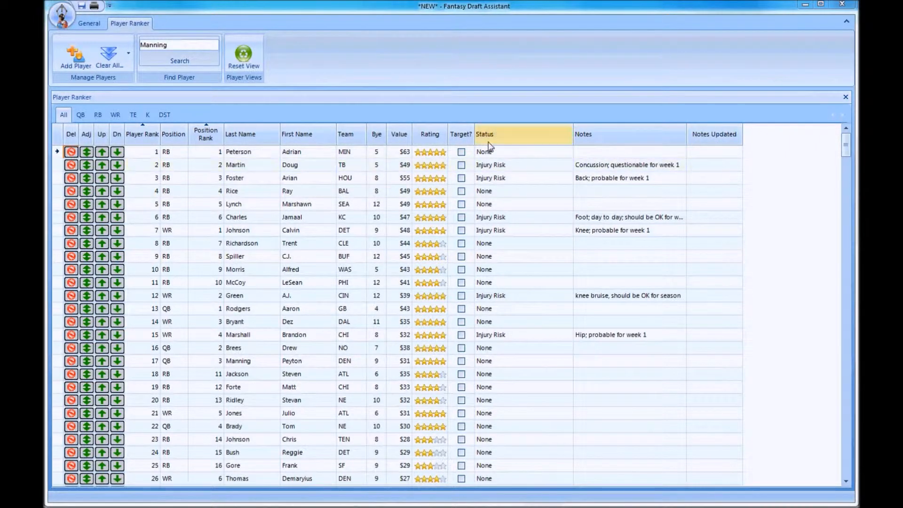
Open the Draft Tracker setup and set the number of teams to 12.
click(89, 23)
click(117, 55)
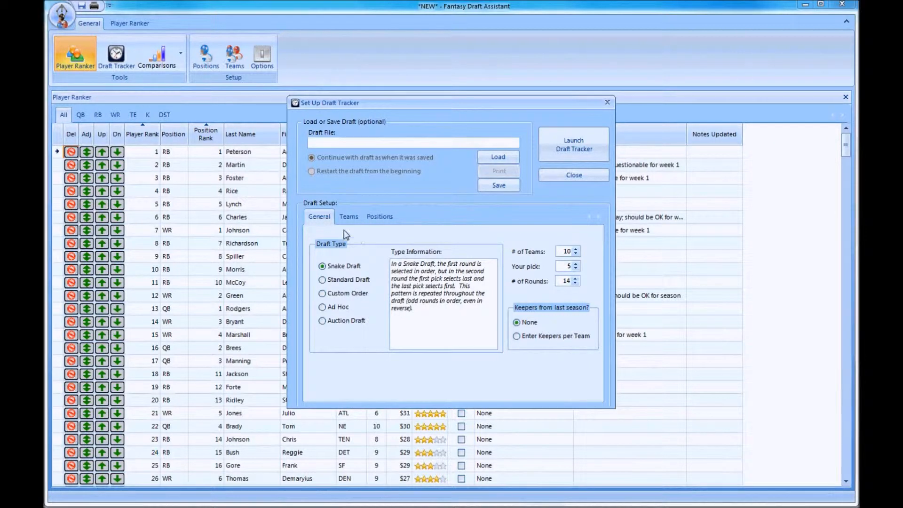
click(343, 215)
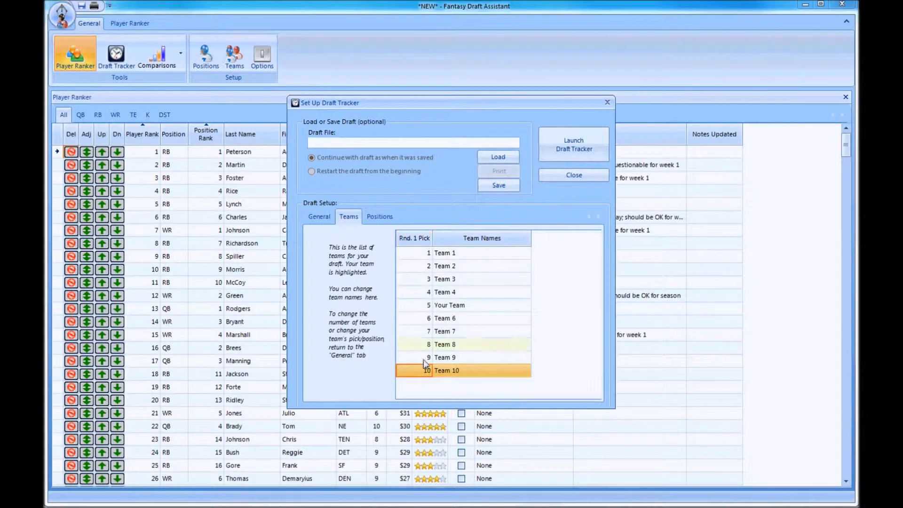
click(311, 214)
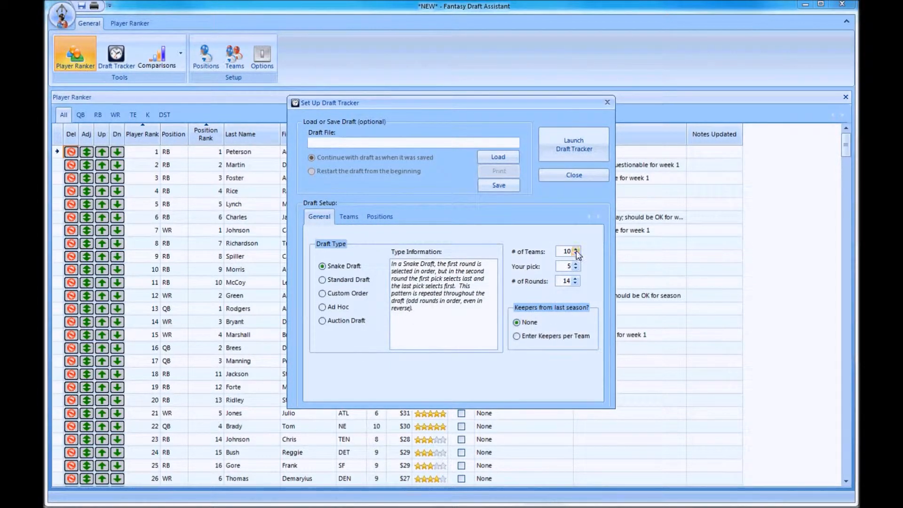
Rename the first team to "Names of Team 1" and enter the owner's first name for the team with pick 5.
click(352, 222)
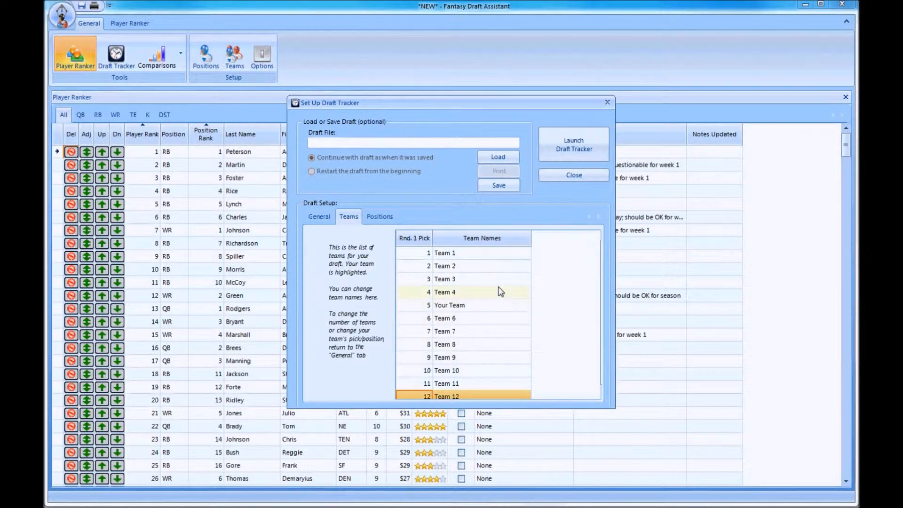
click(476, 261)
click(475, 260)
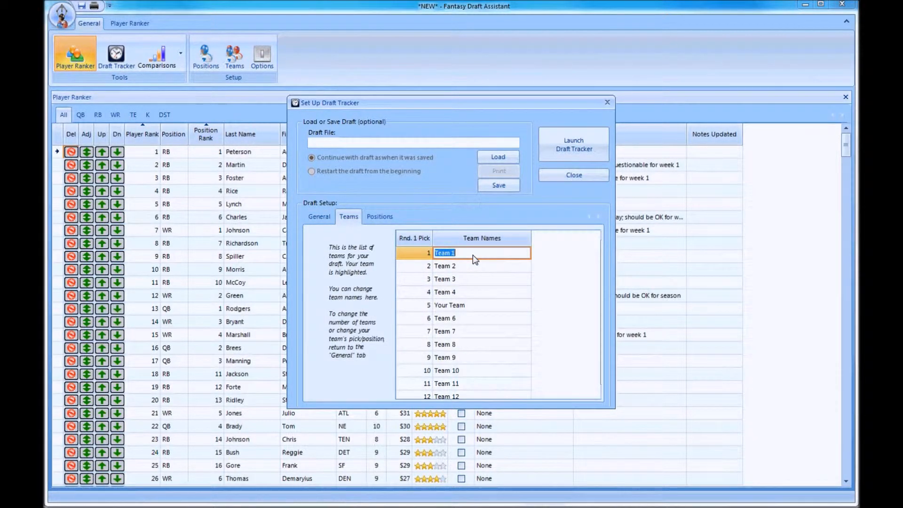
text(Names of)
key(Return)
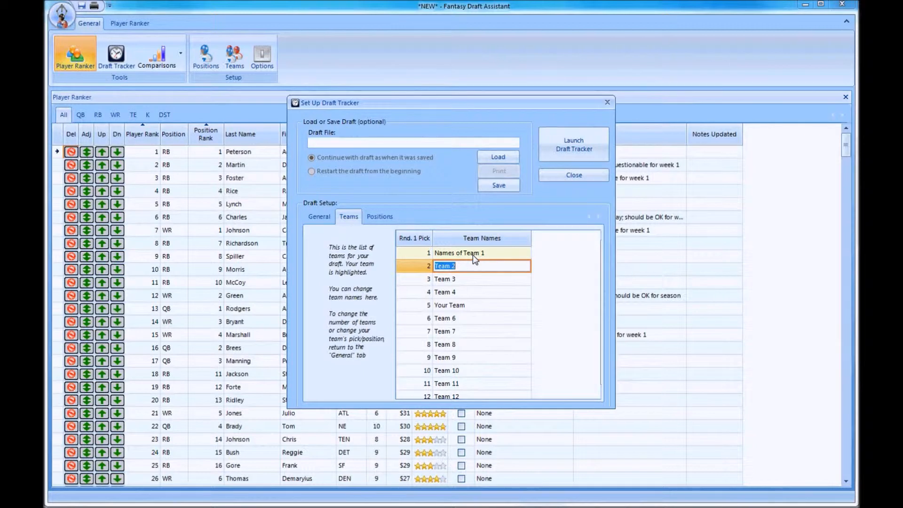
click(465, 306)
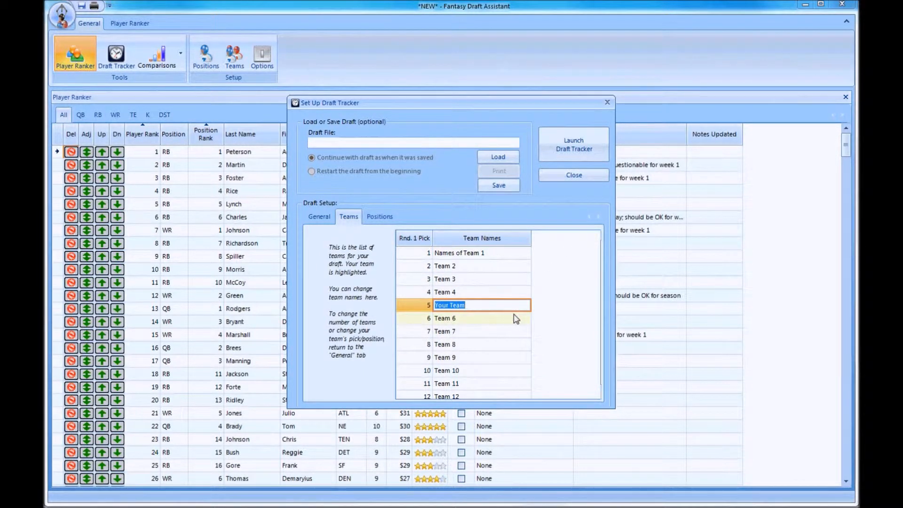
text(David)
click(516, 319)
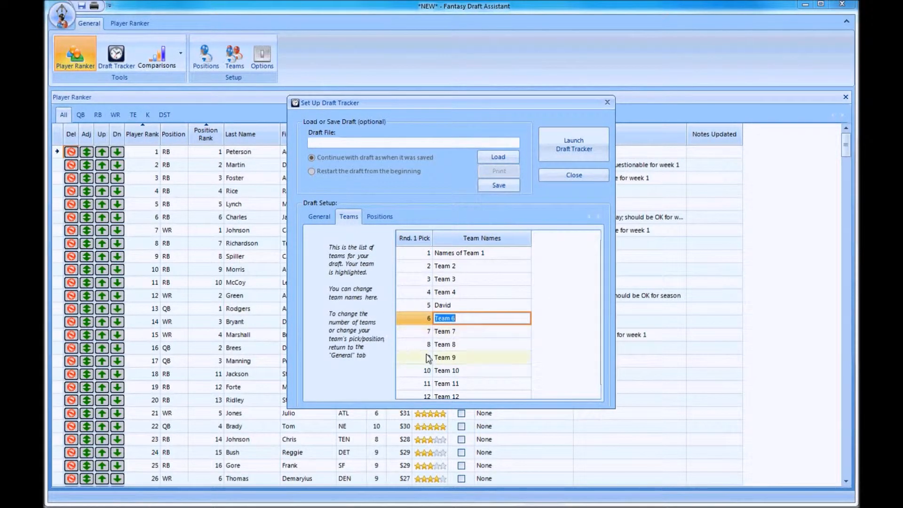
Set the number of WR starters to 3 in the draft's position setup.
click(382, 217)
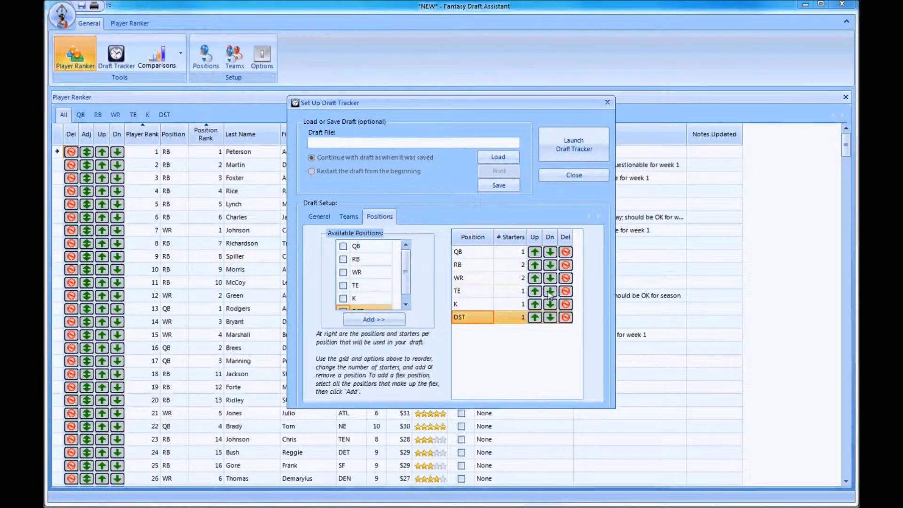
click(521, 279)
click(522, 280)
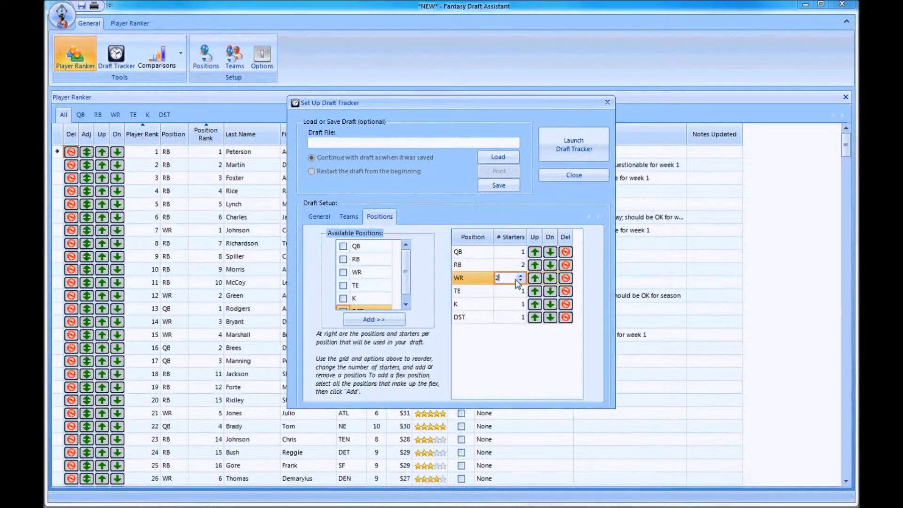
click(511, 292)
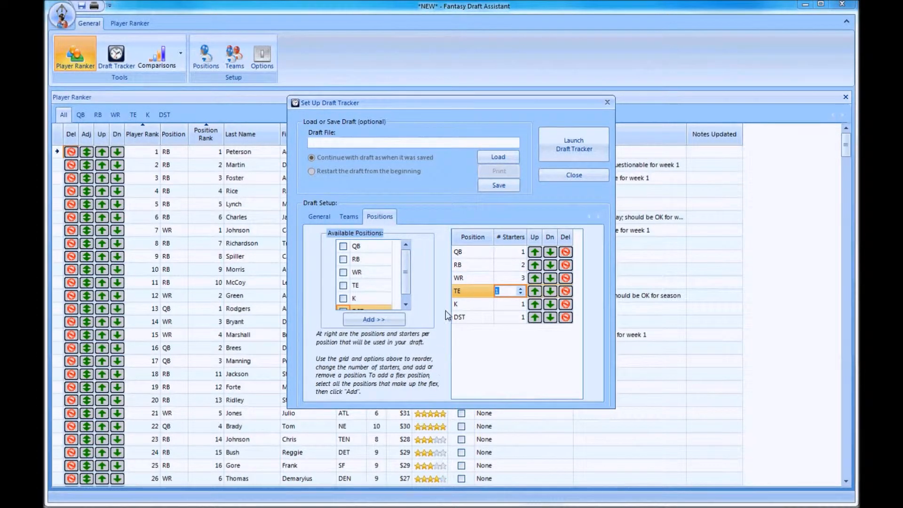
Add a combined RB/WR flex position to the draft and move it up to directly below RB.
click(343, 259)
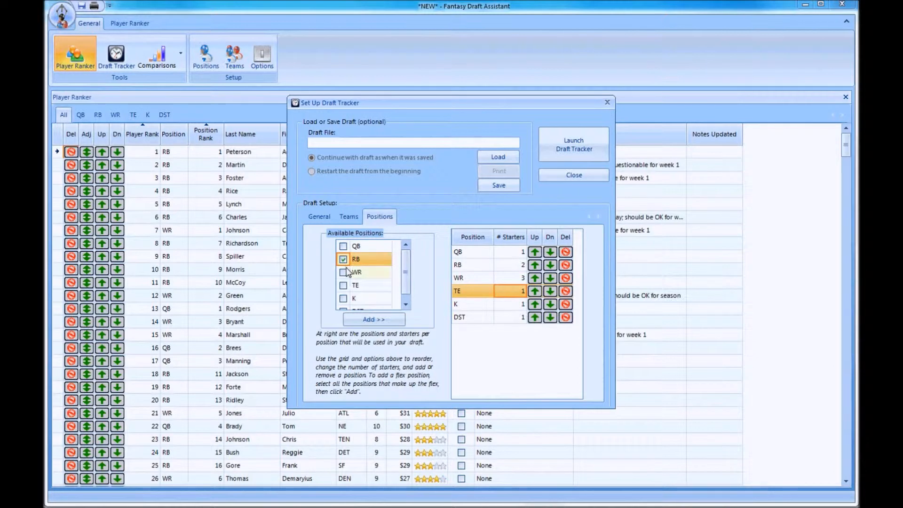
click(344, 272)
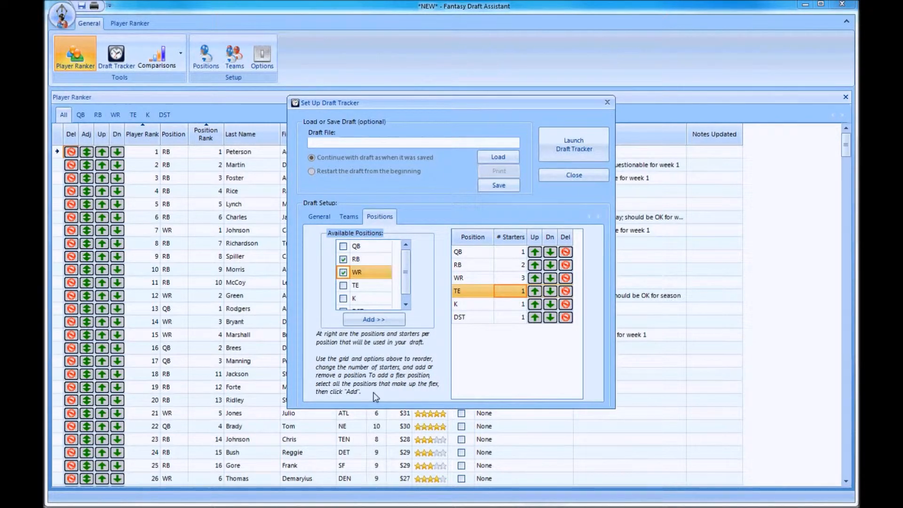
click(374, 320)
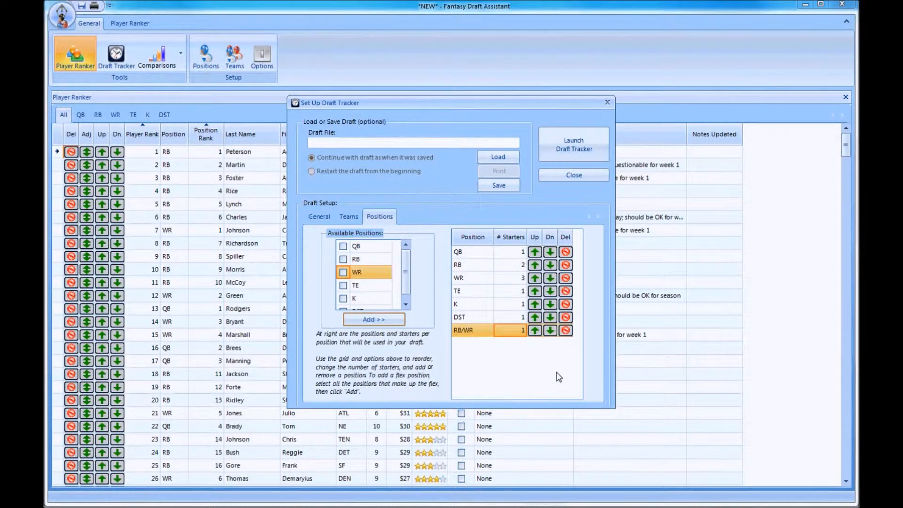
click(535, 330)
click(535, 317)
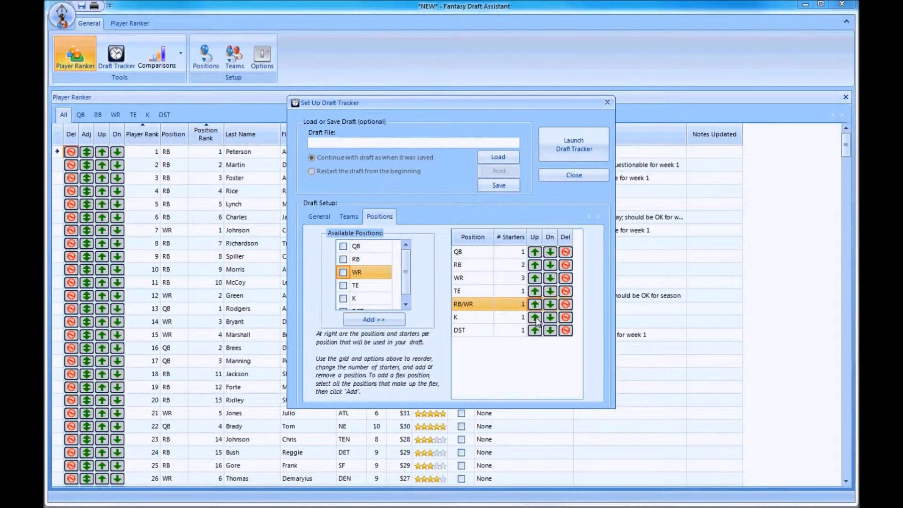
click(535, 303)
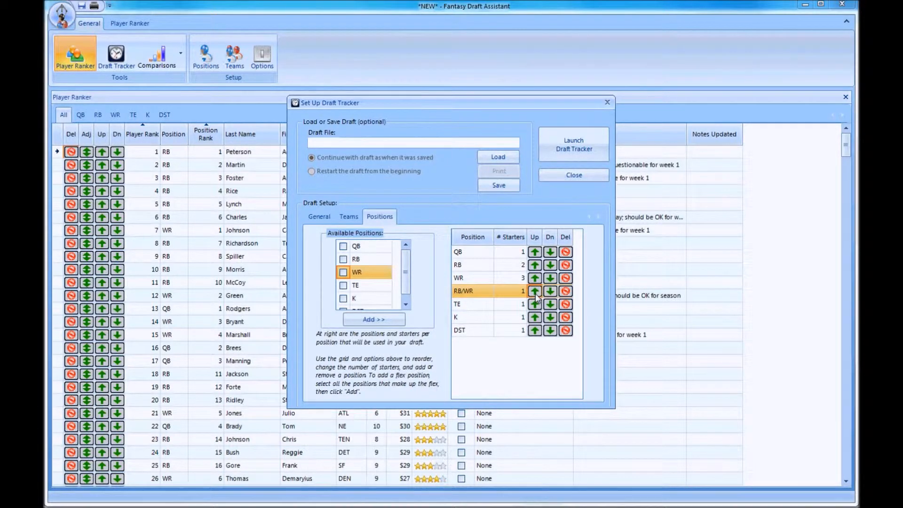
click(536, 291)
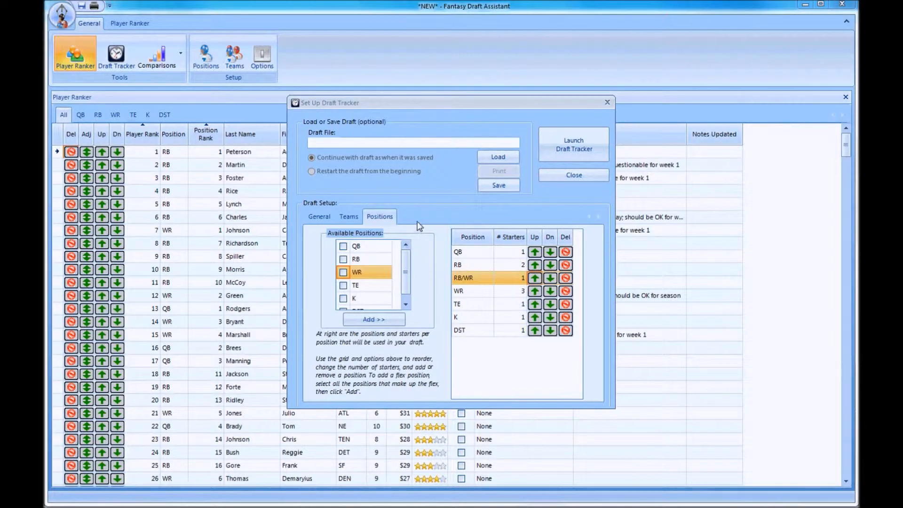
Enable entering keepers per team and display the draft's keeper settings.
click(320, 217)
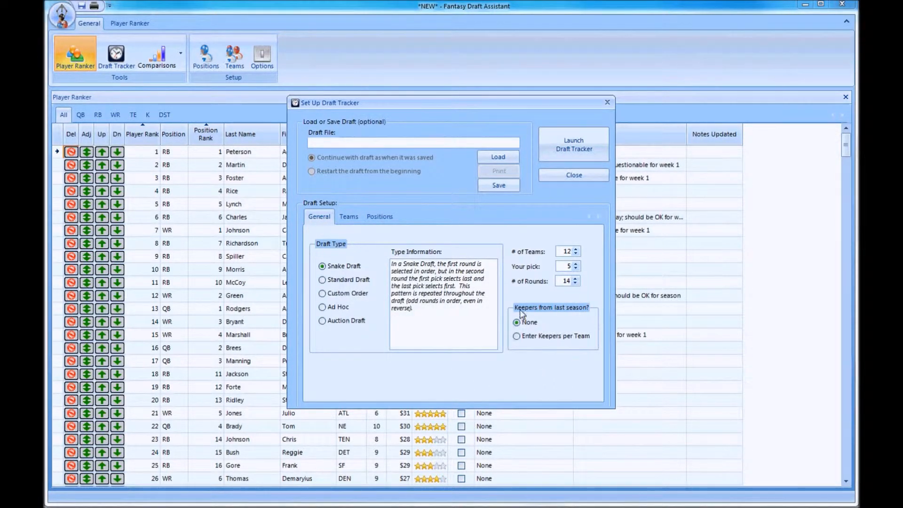
click(519, 337)
click(414, 217)
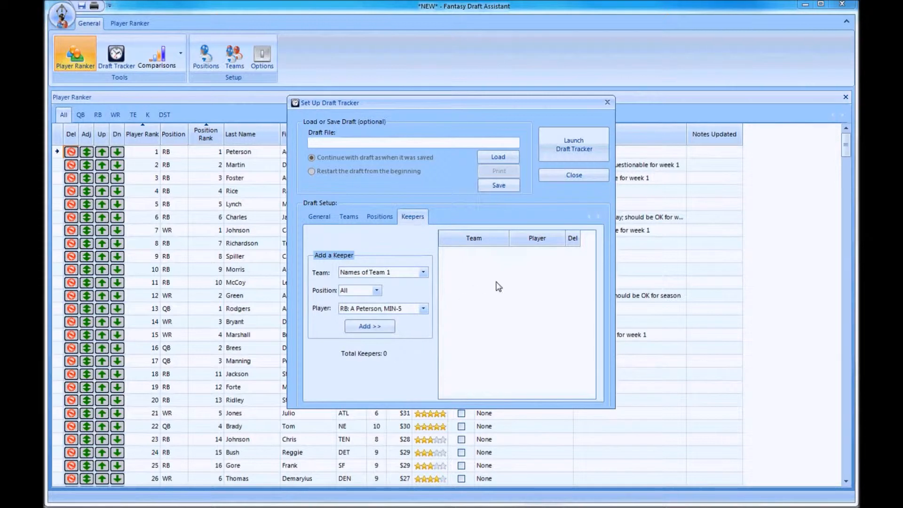
click(423, 272)
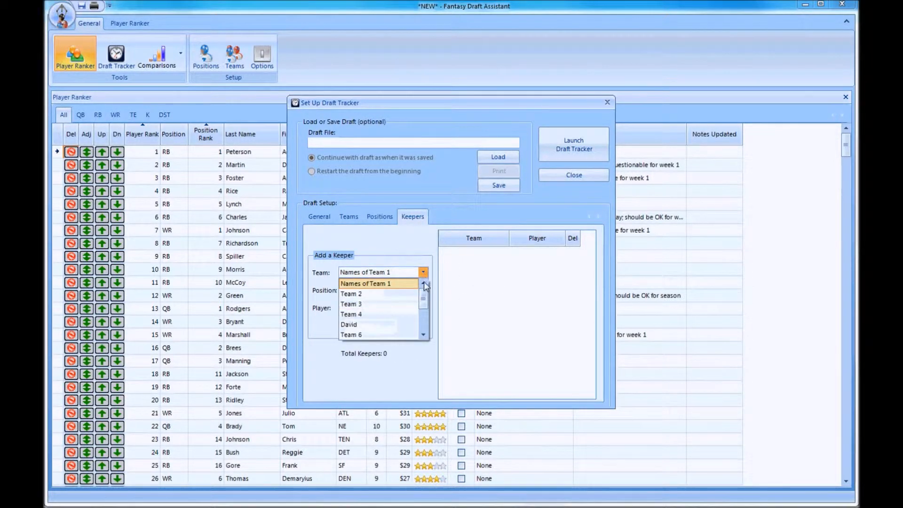
scroll(425, 309, down, 3)
click(425, 272)
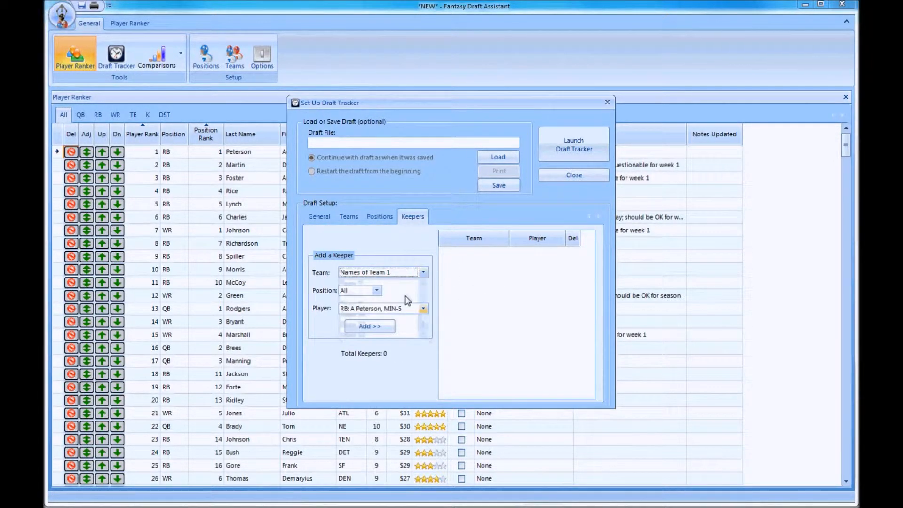
click(412, 314)
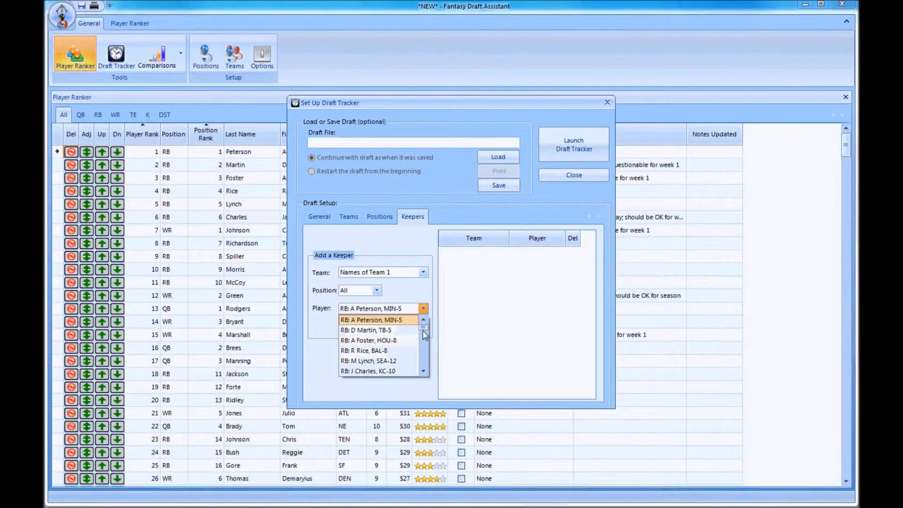
drag(422, 330, 424, 293)
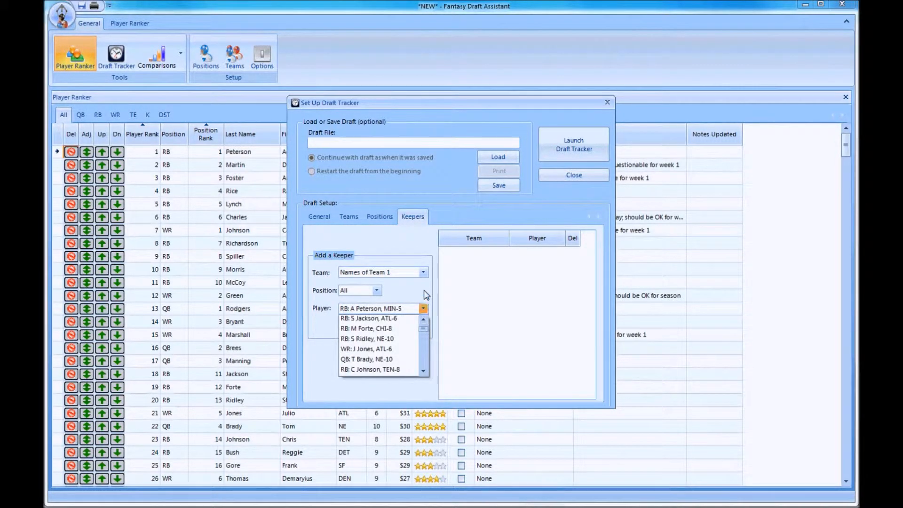
click(467, 270)
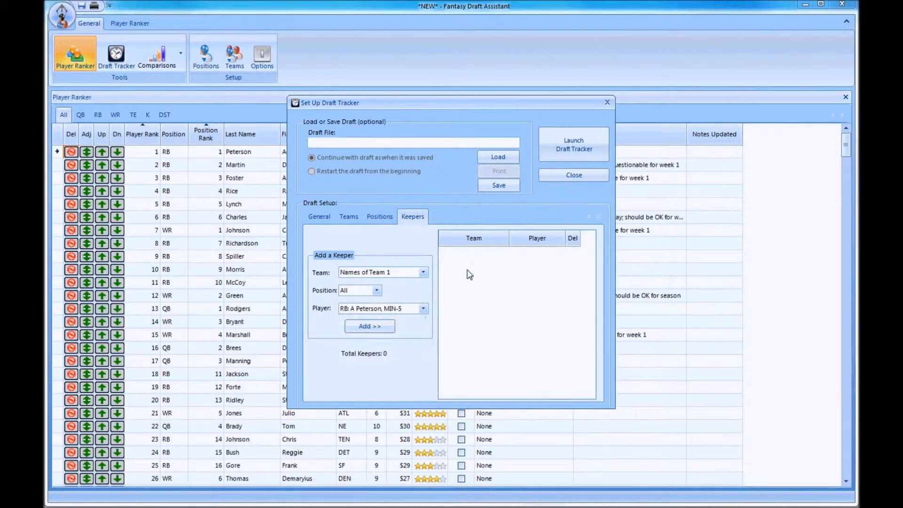
Add RB A Peterson (MIN) and WR C Johnson (DET) as keepers for the fifth-pick team.
click(422, 272)
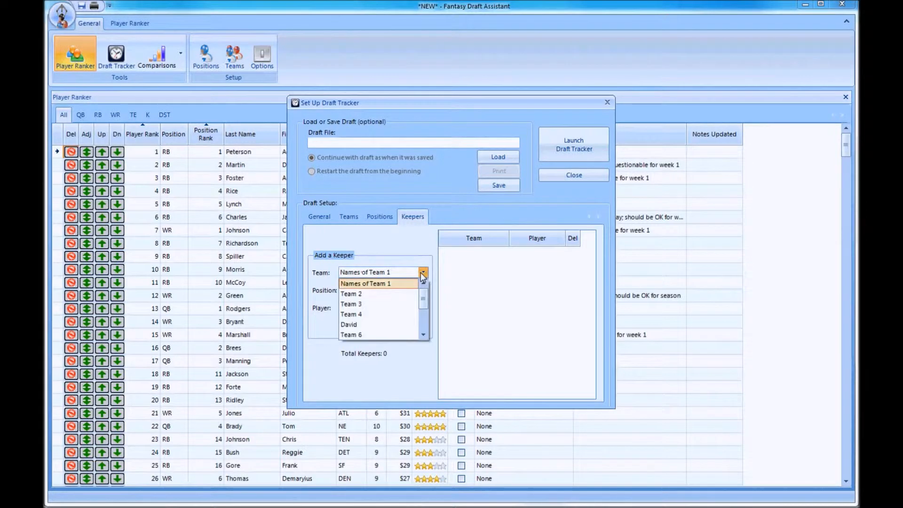
click(379, 325)
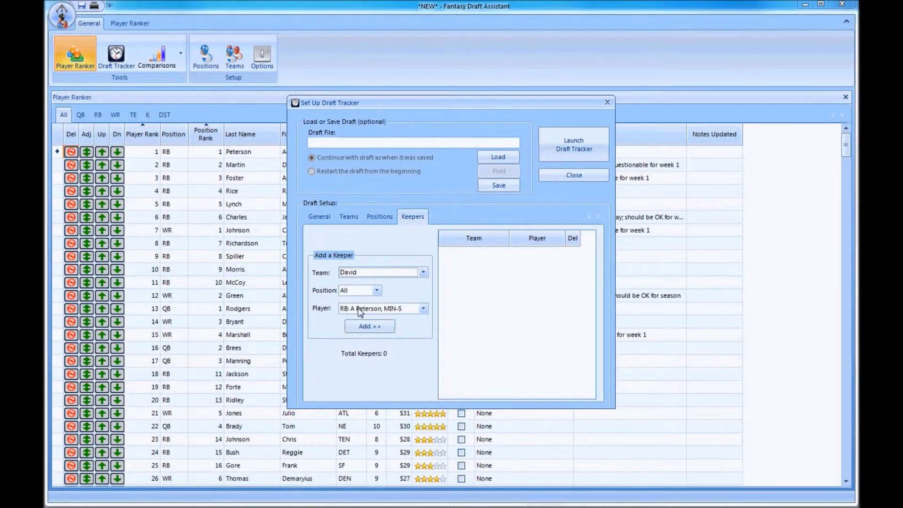
click(366, 326)
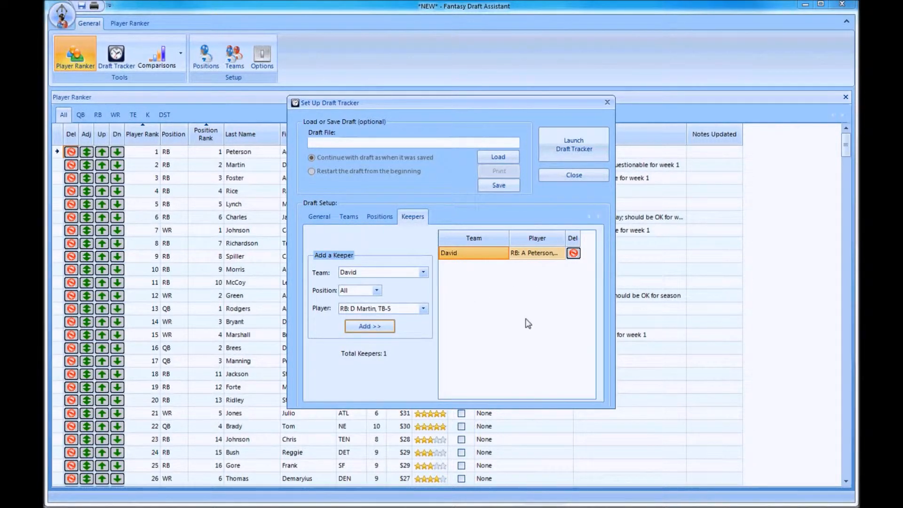
click(388, 309)
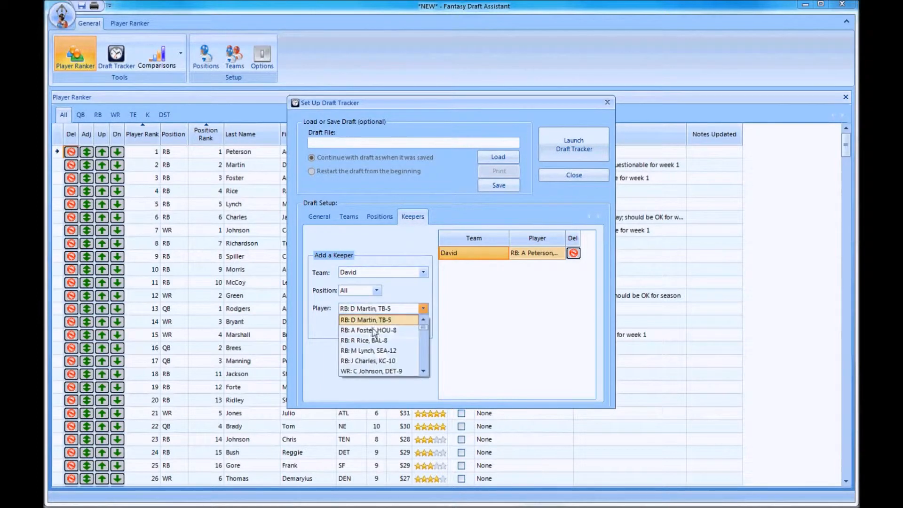
click(372, 371)
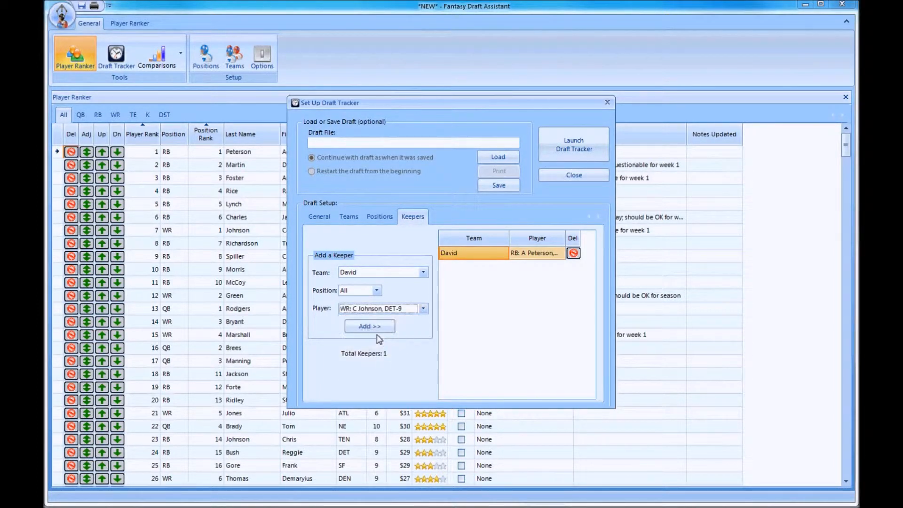
click(370, 328)
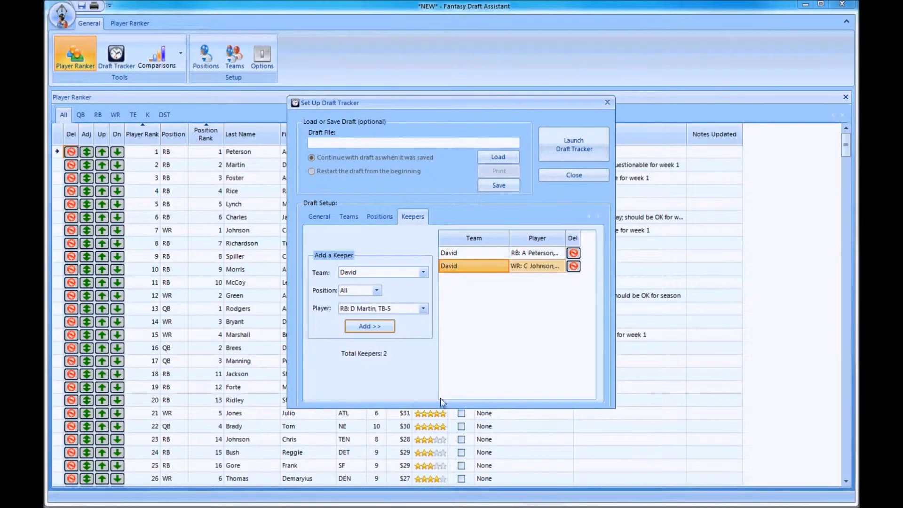
Add RB D Martin (TB) as a keeper for Team 3.
click(410, 275)
click(365, 304)
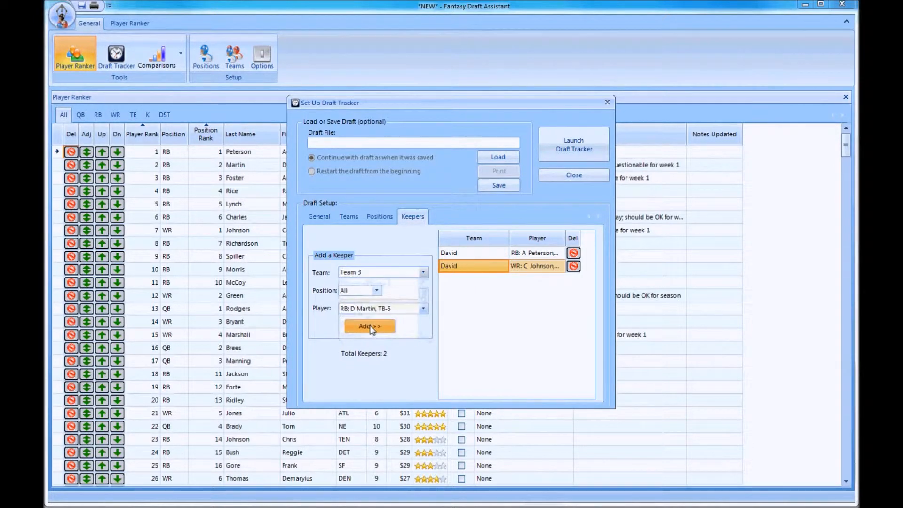
click(370, 325)
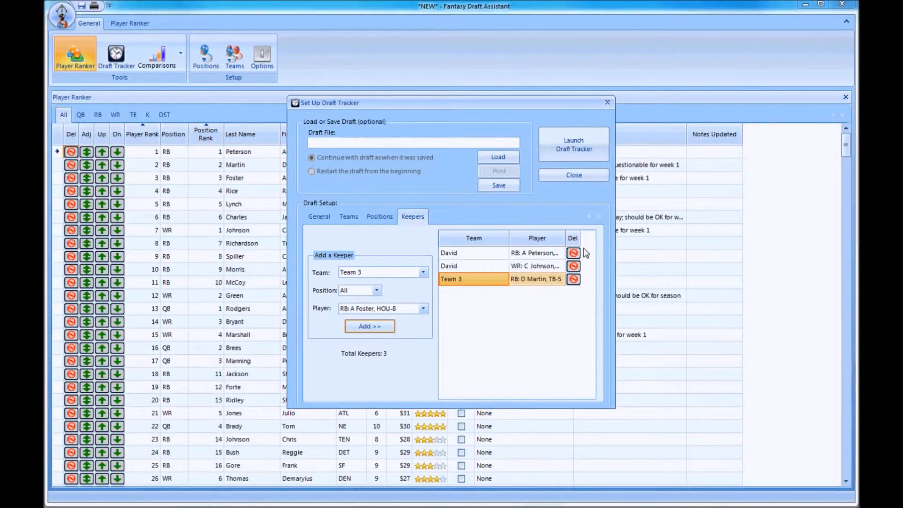
Change the draft type to Custom Order and display its round-by-round pick order.
click(332, 217)
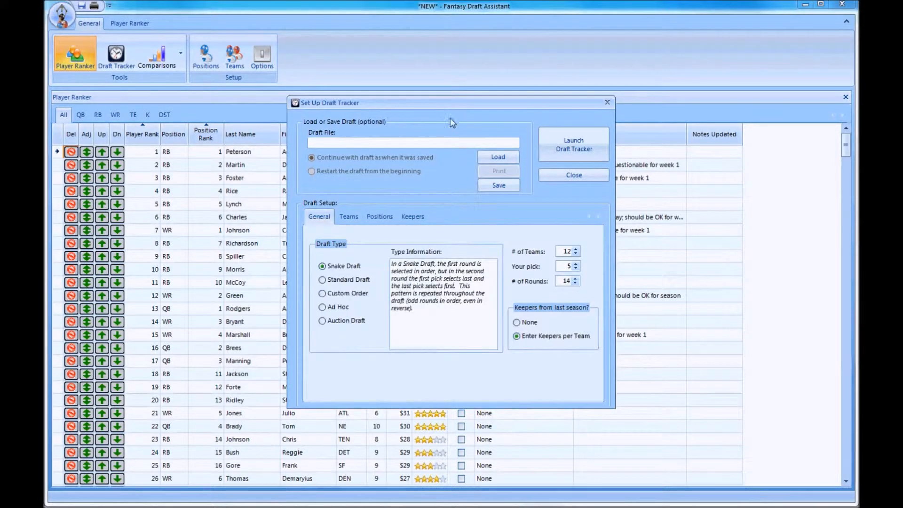
click(358, 295)
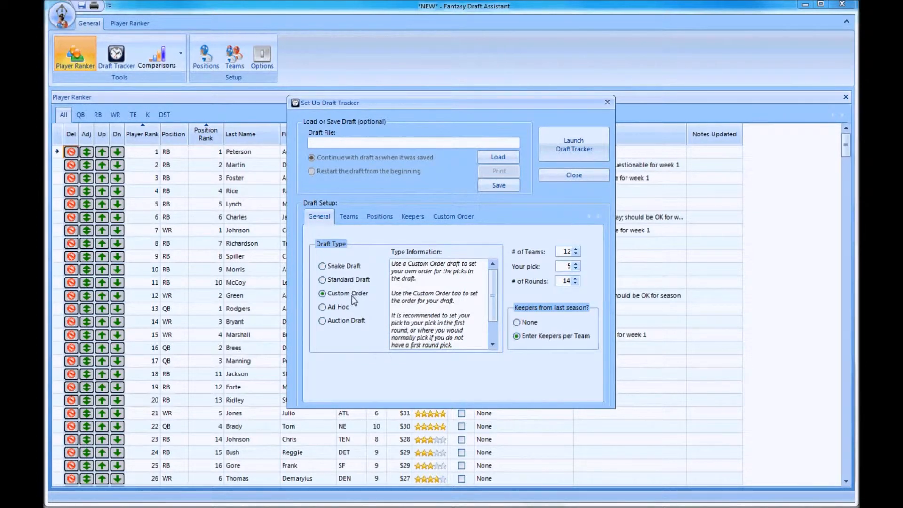
click(460, 218)
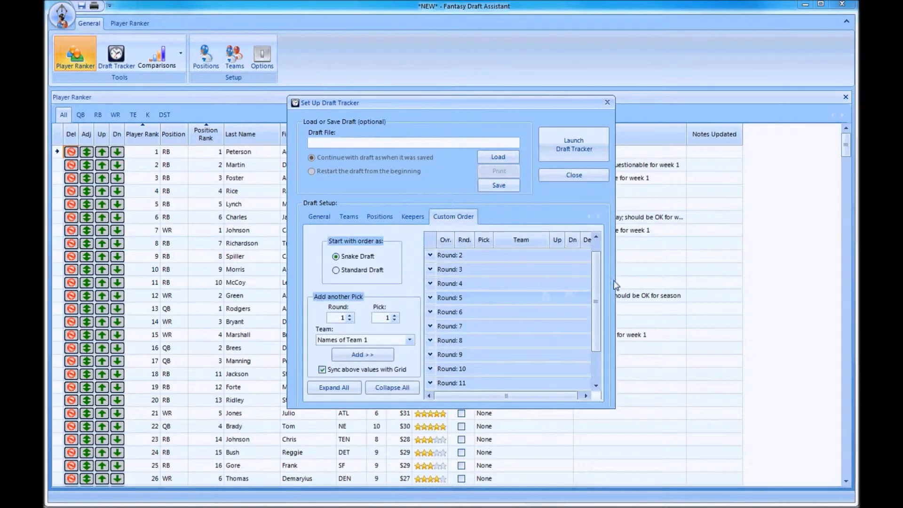
Expand round 1 of the custom order and delete the fifth-pick team's pick from it.
drag(597, 282, 598, 270)
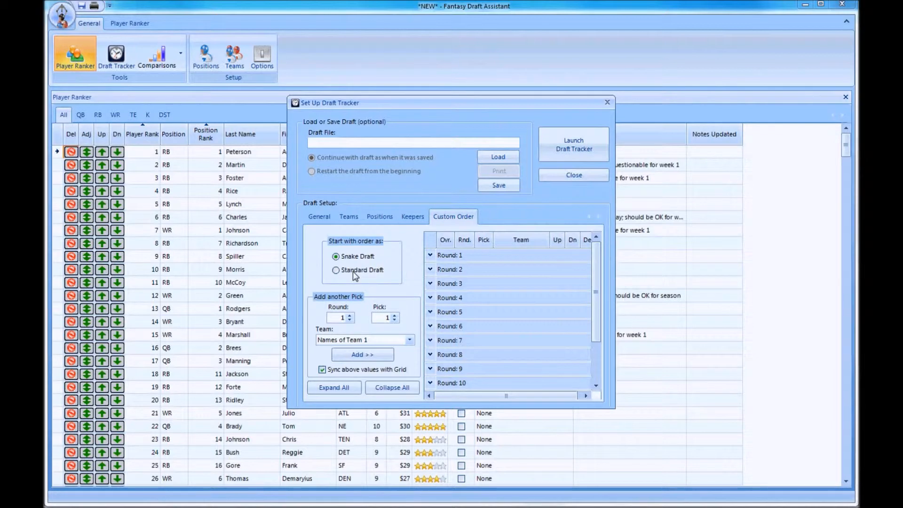
click(430, 256)
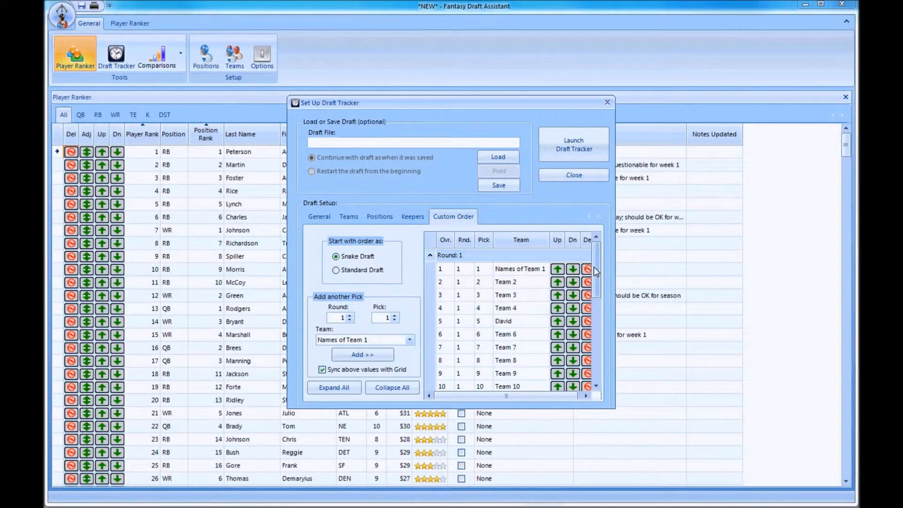
scroll(593, 273, down, 1)
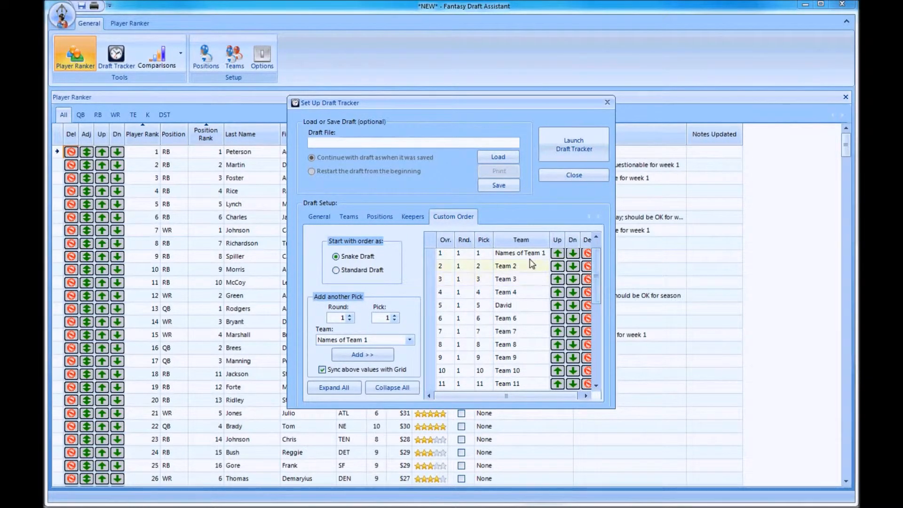
scroll(595, 281, down, 2)
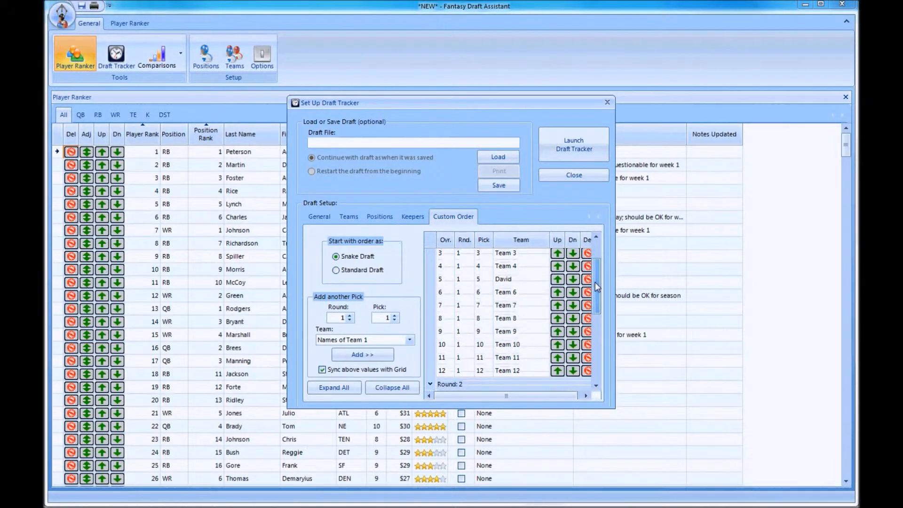
scroll(599, 270, up, 3)
scroll(598, 265, down, 1)
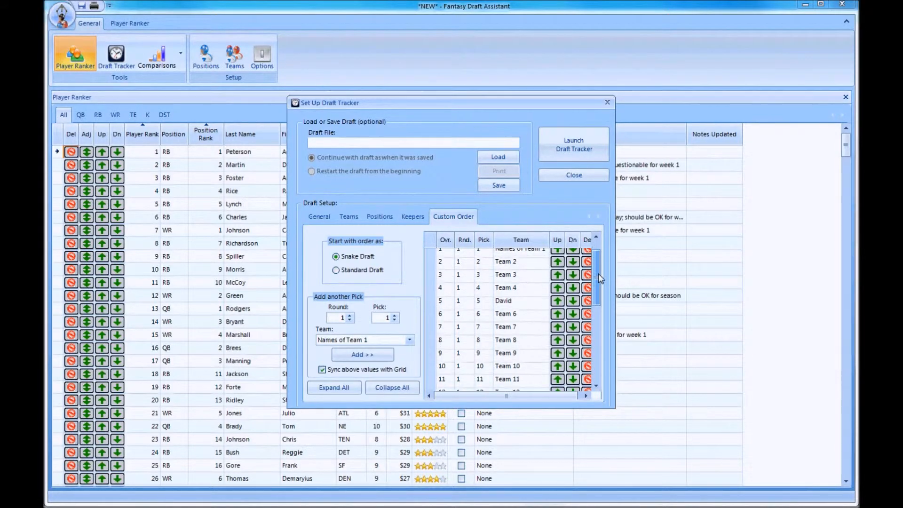
scroll(599, 272, down, 1)
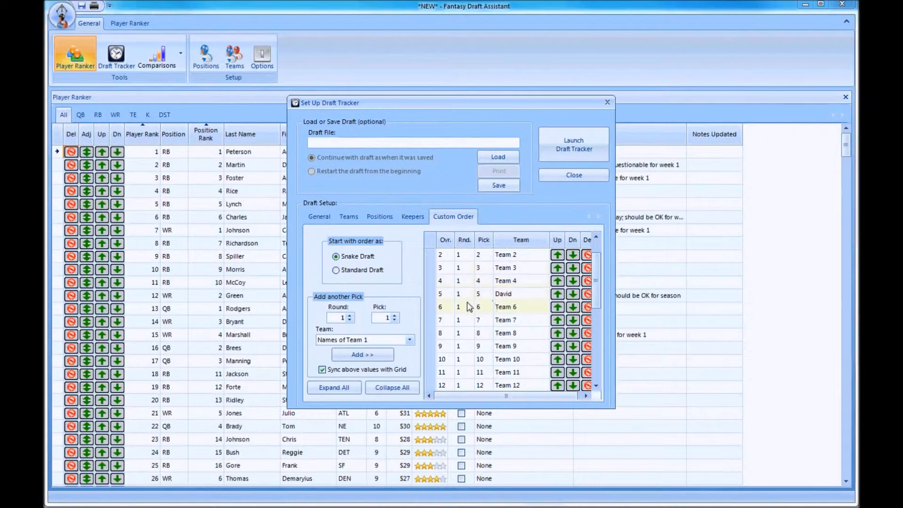
click(587, 294)
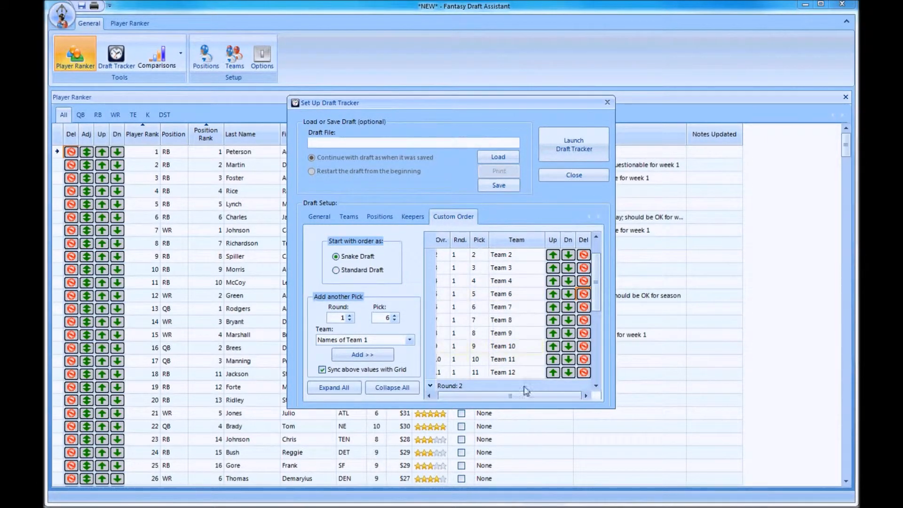
drag(457, 394, 452, 394)
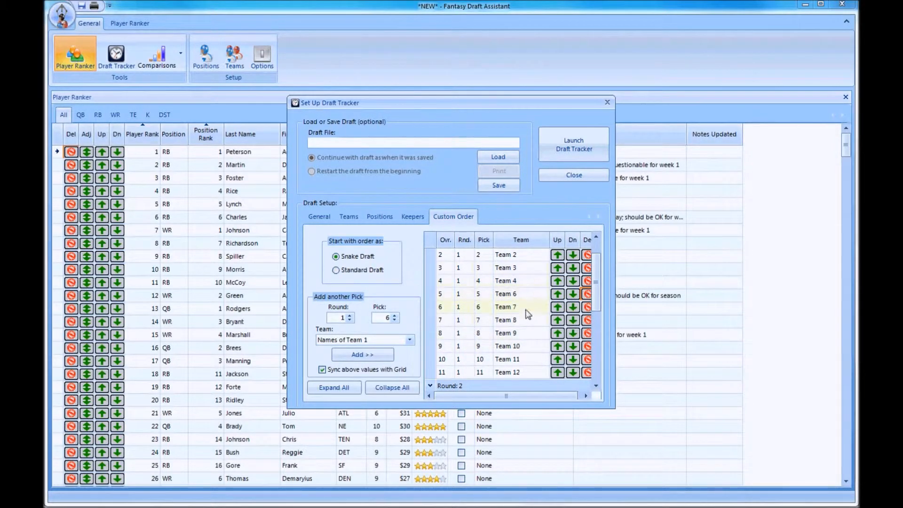
Add an extra pick for the fifth-pick team in round 3 at pick 8 of the custom order.
drag(599, 284, 603, 313)
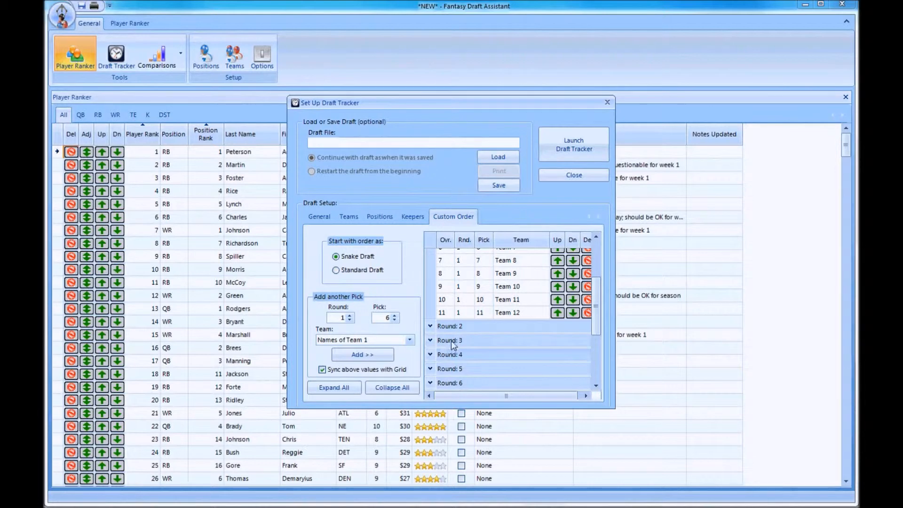
click(430, 340)
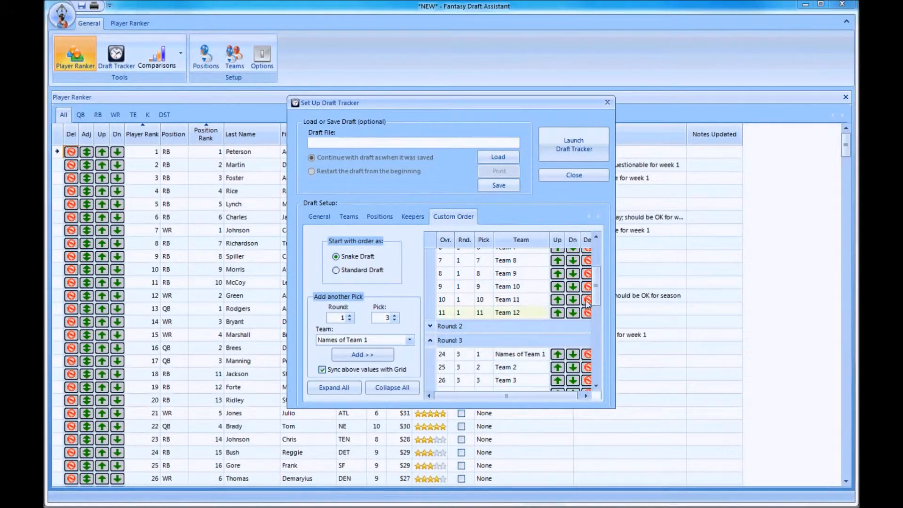
drag(598, 275, 598, 296)
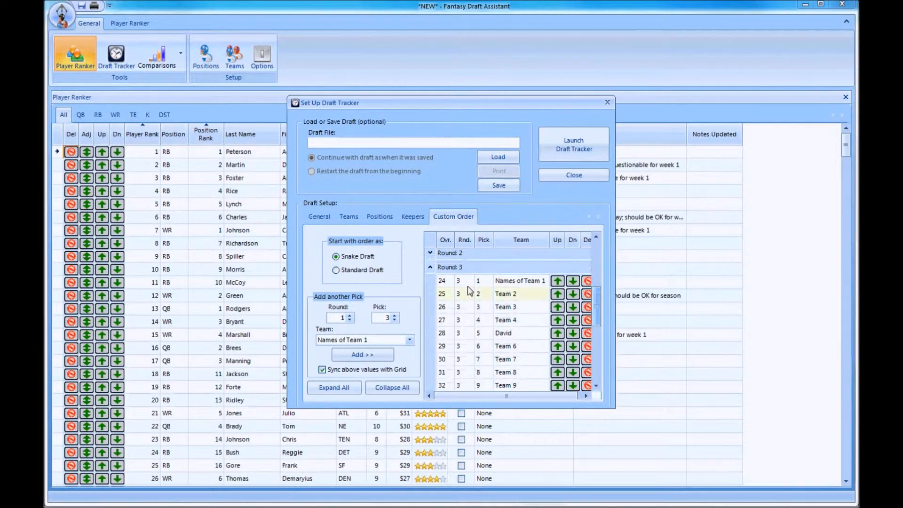
double_click(339, 319)
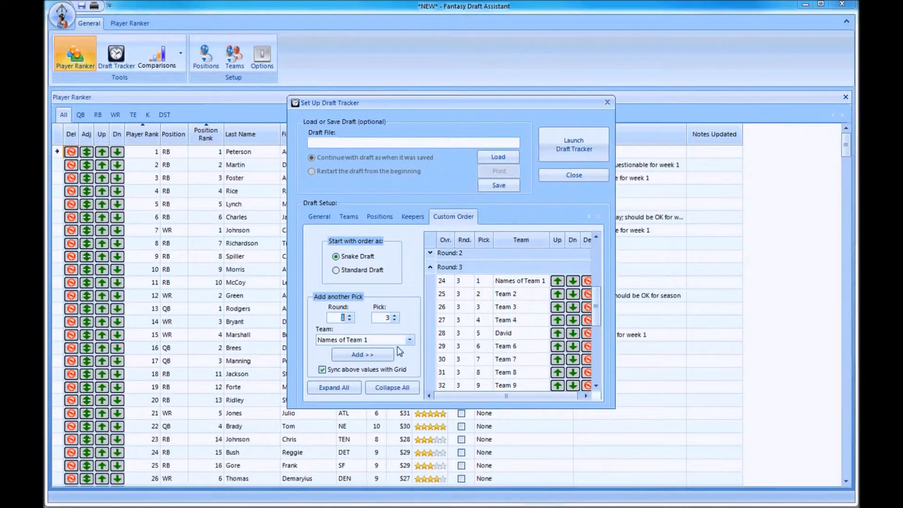
click(350, 316)
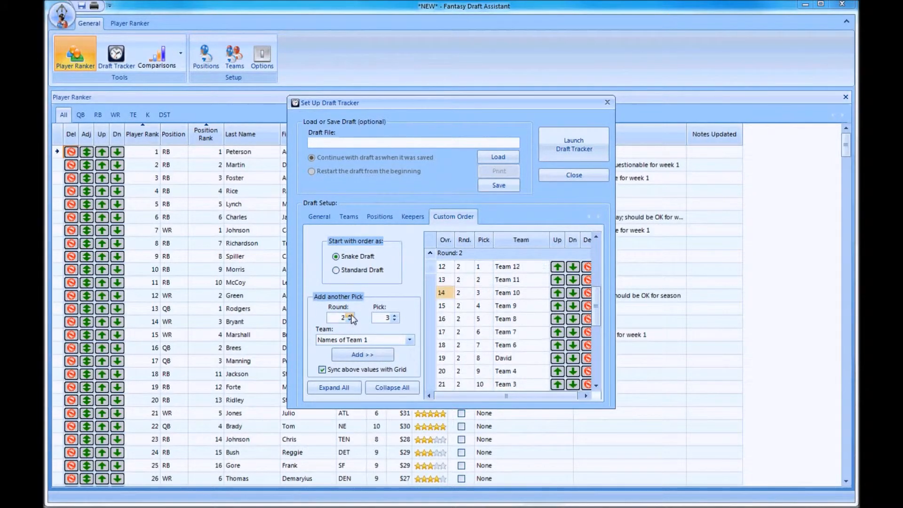
click(349, 315)
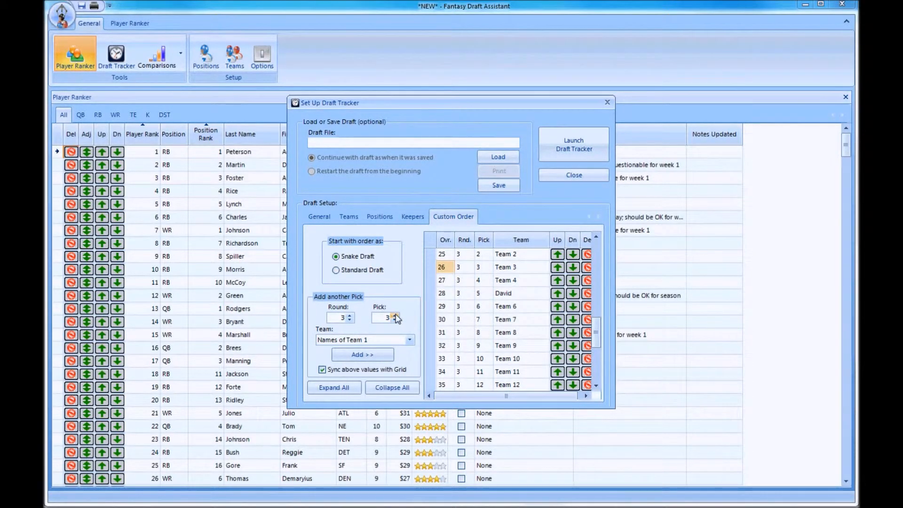
click(395, 315)
click(395, 315)
click(395, 315)
click(395, 316)
click(395, 316)
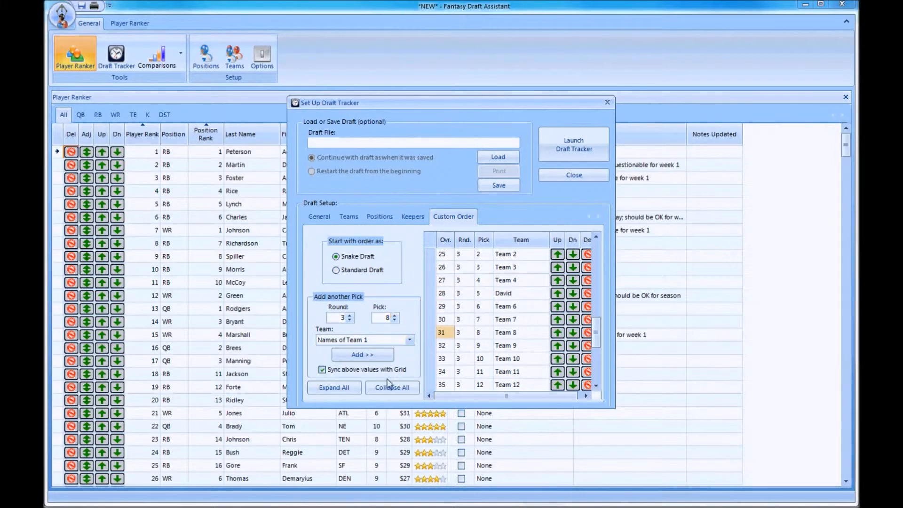
click(381, 340)
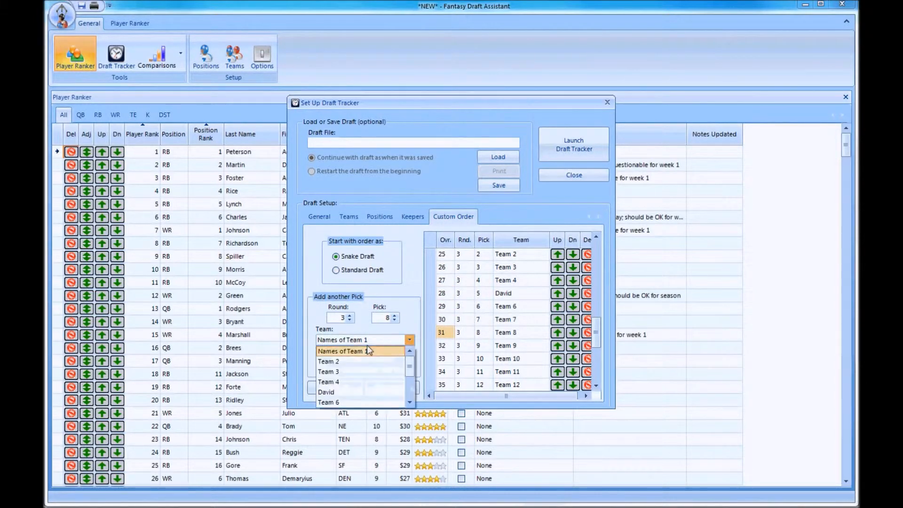
click(339, 392)
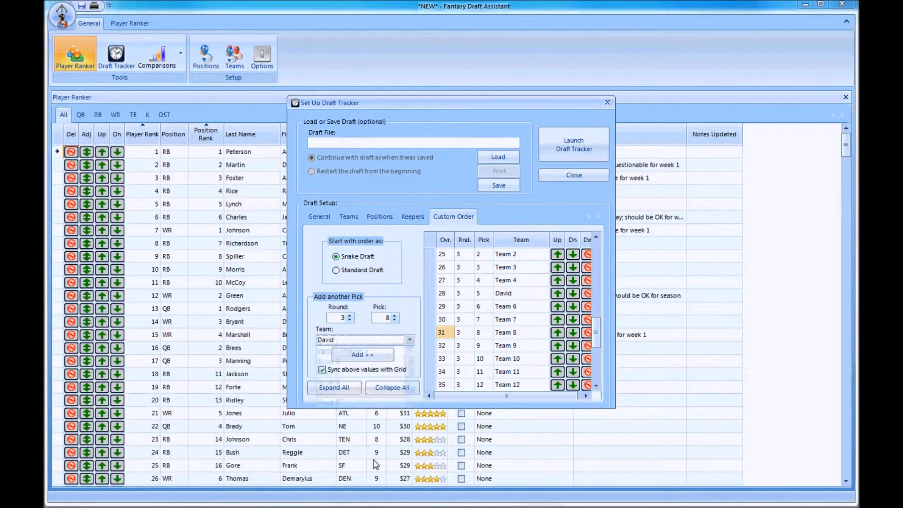
click(379, 352)
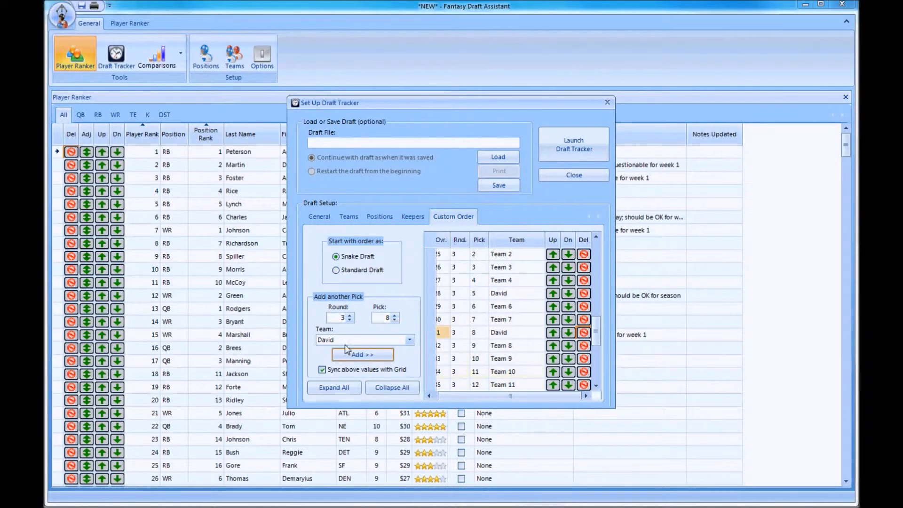
Move the added round 3 pick up two places and back down to pick 8, and collapse all rounds.
click(554, 332)
click(553, 320)
click(568, 307)
click(568, 320)
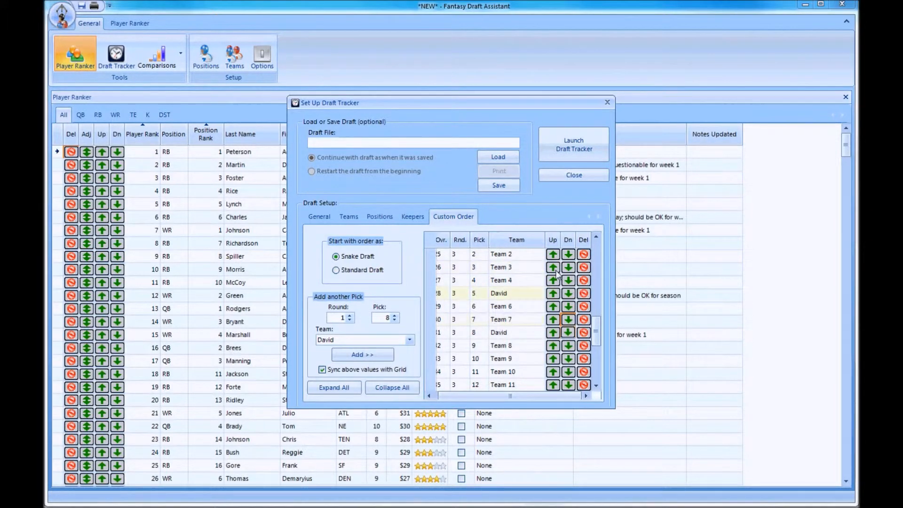
click(402, 388)
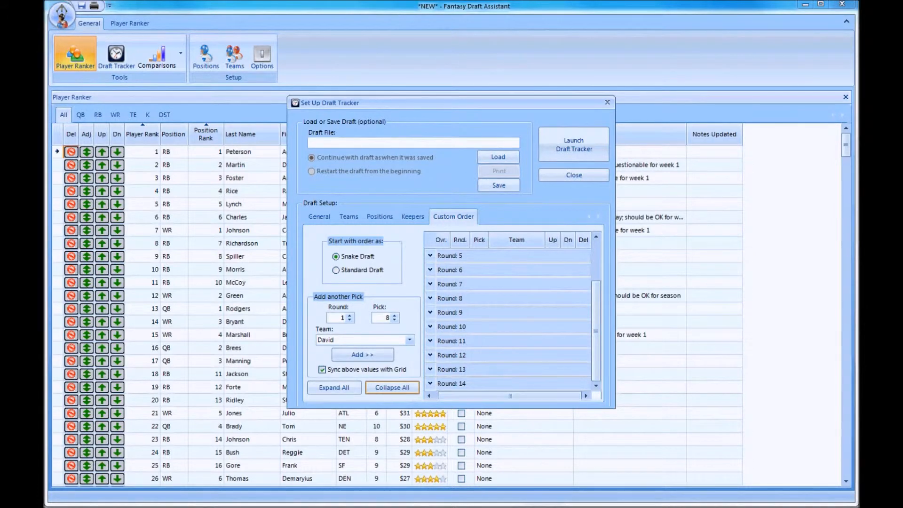
Change the draft type to Auction Draft, and open the draft's save dialog but cancel it without saving.
click(498, 186)
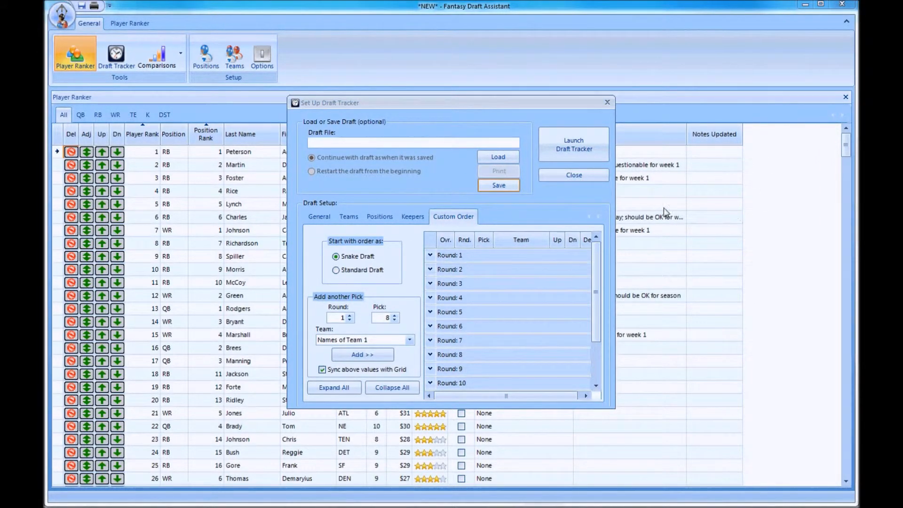
click(318, 216)
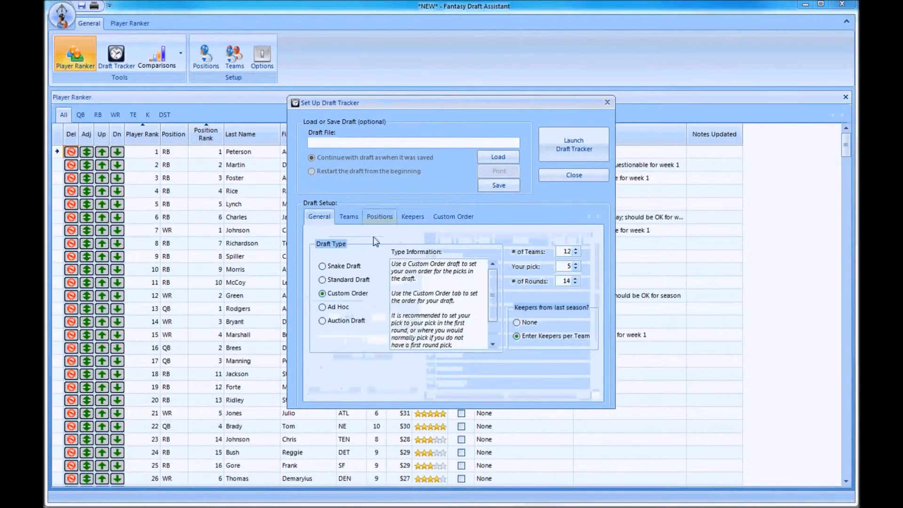
click(321, 321)
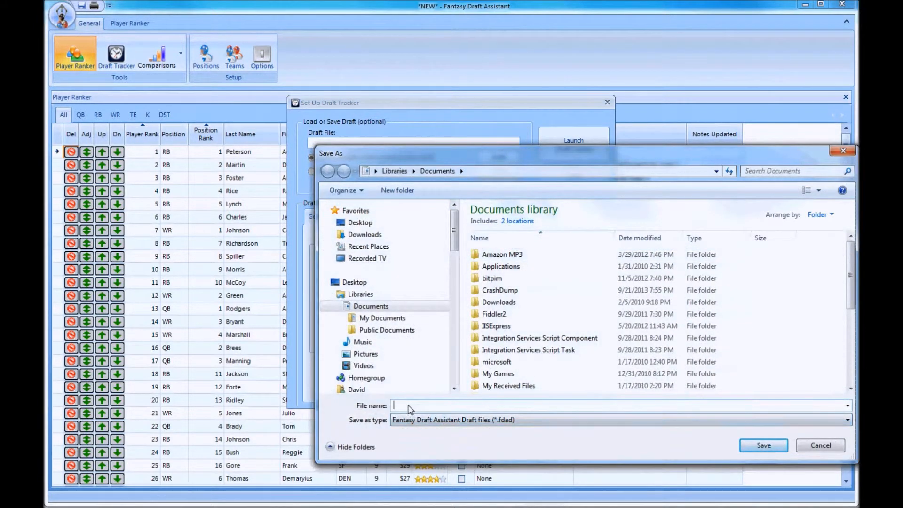
click(817, 451)
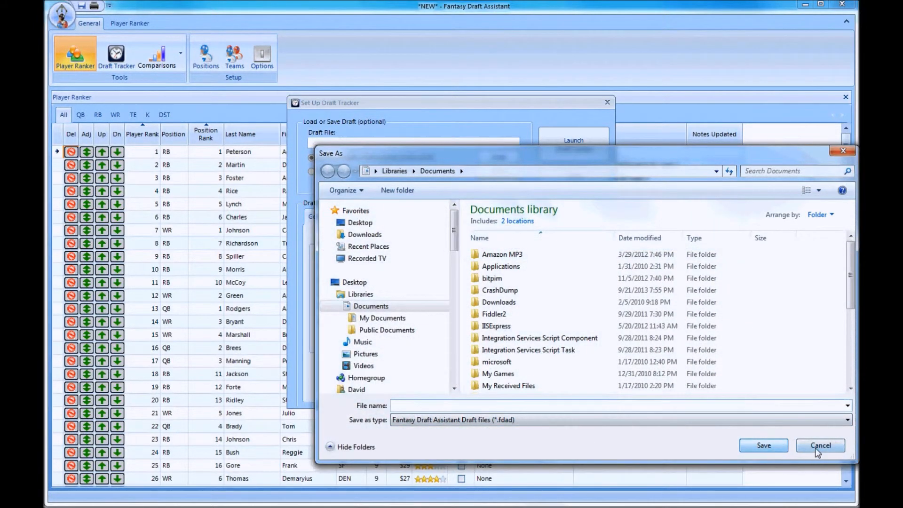